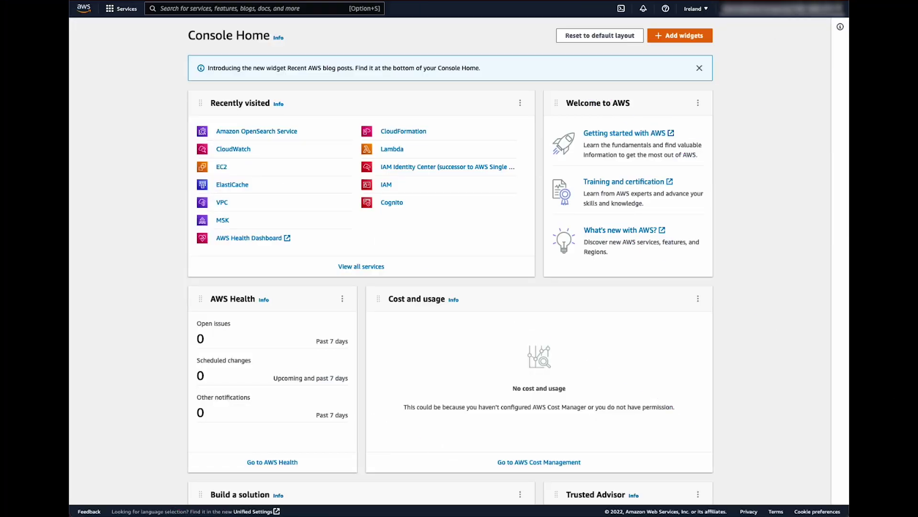
Find the lowstorage1 domain in Amazon OpenSearch Service and edit its cluster configuration
left_click(263, 9)
type("opensear")
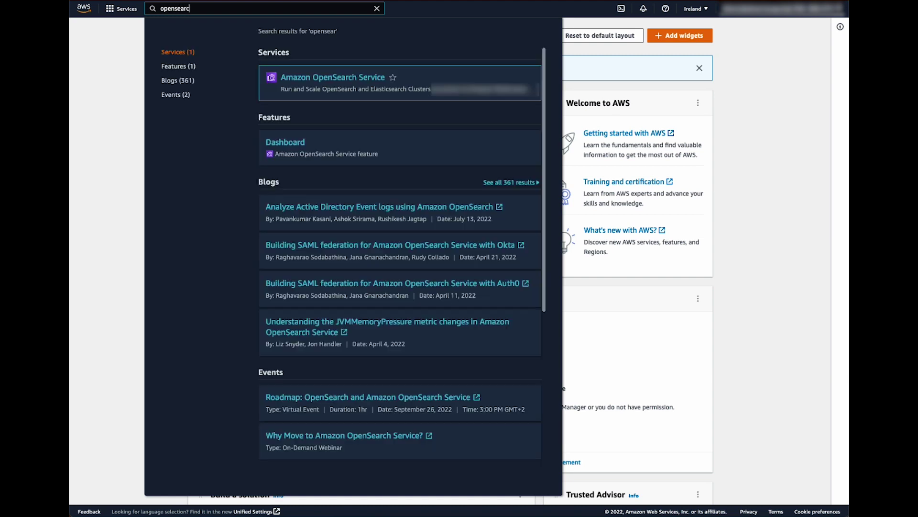
type("ch")
left_click(312, 78)
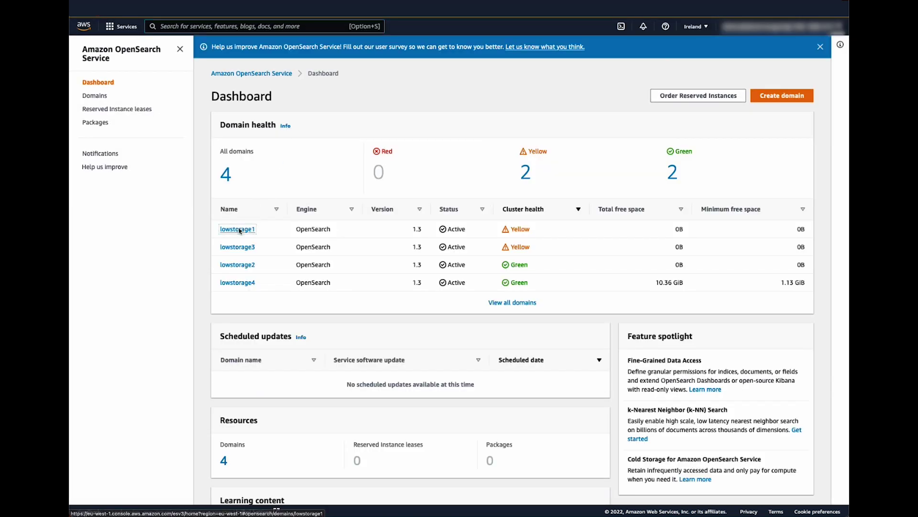
left_click(240, 230)
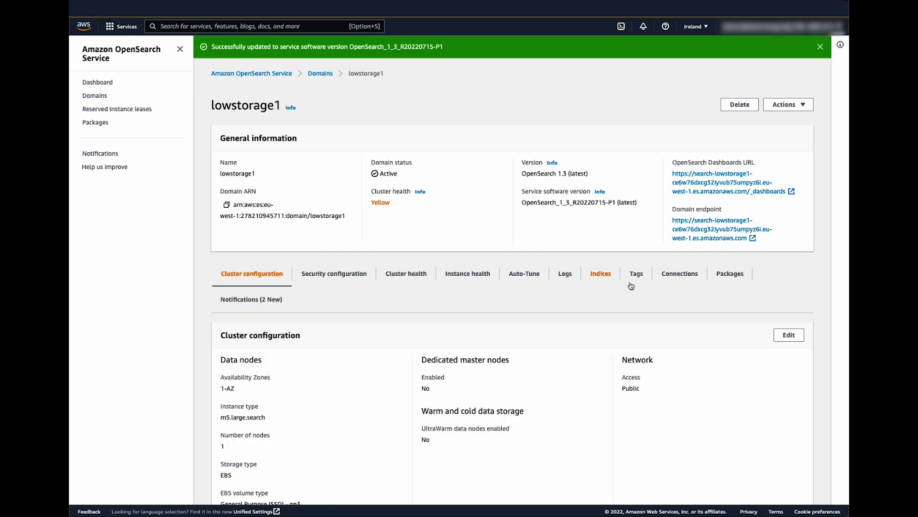
left_click(788, 335)
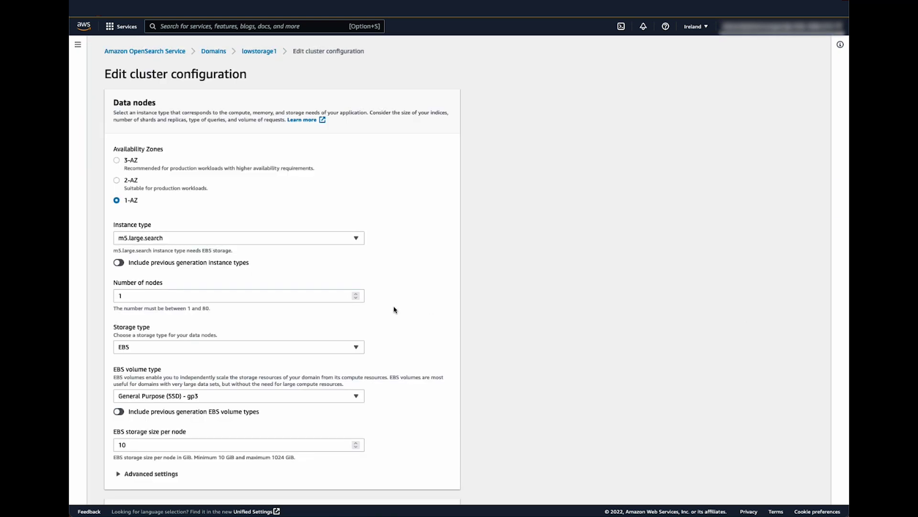
Change lowstorage1's EBS storage size per node from 10 to 20 GiB and save the changes
scroll(164, 262, "down", 2)
scroll(164, 260, "down", 2)
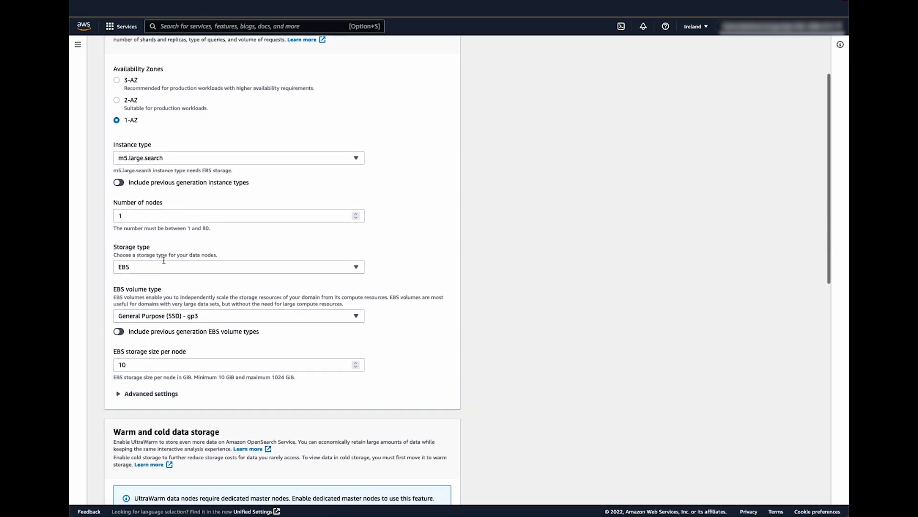
scroll(163, 260, "down", 2)
scroll(164, 262, "down", 1)
left_click_drag(130, 302, 95, 301)
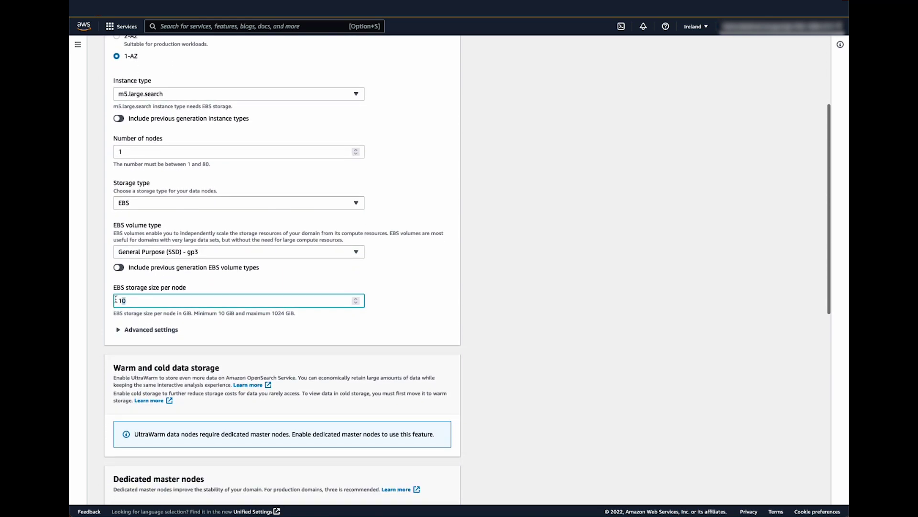
type("2")
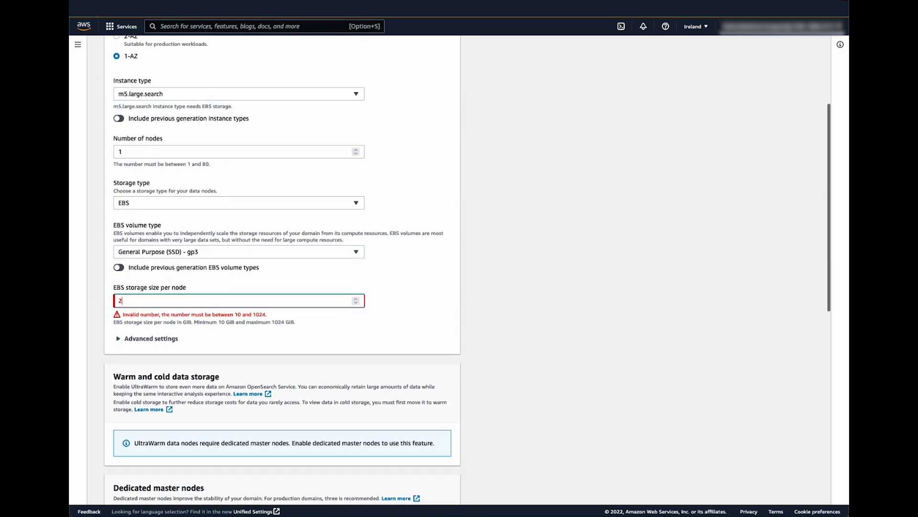
type("0")
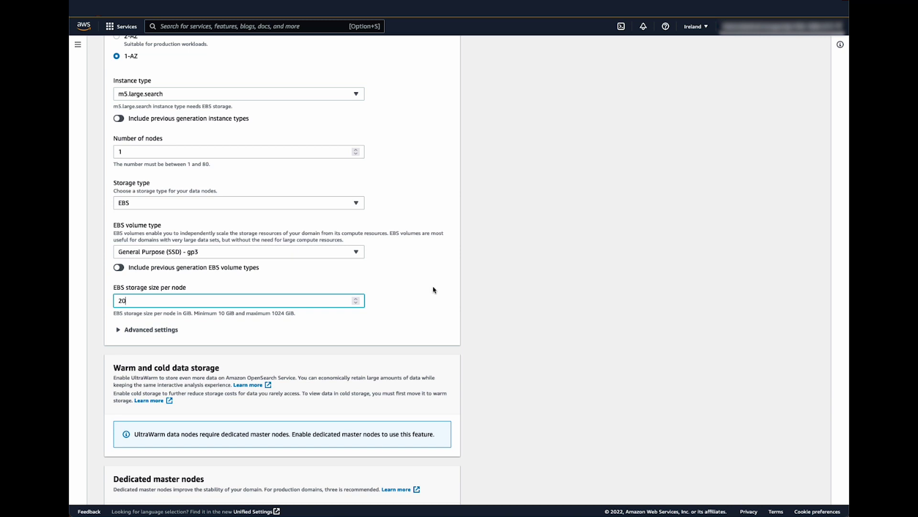
scroll(498, 291, "down", 2)
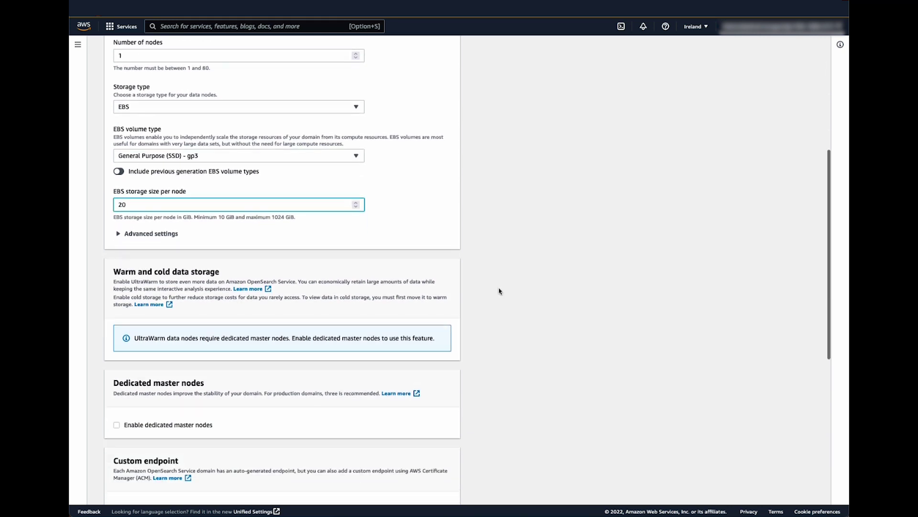
scroll(499, 290, "down", 3)
scroll(497, 291, "down", 3)
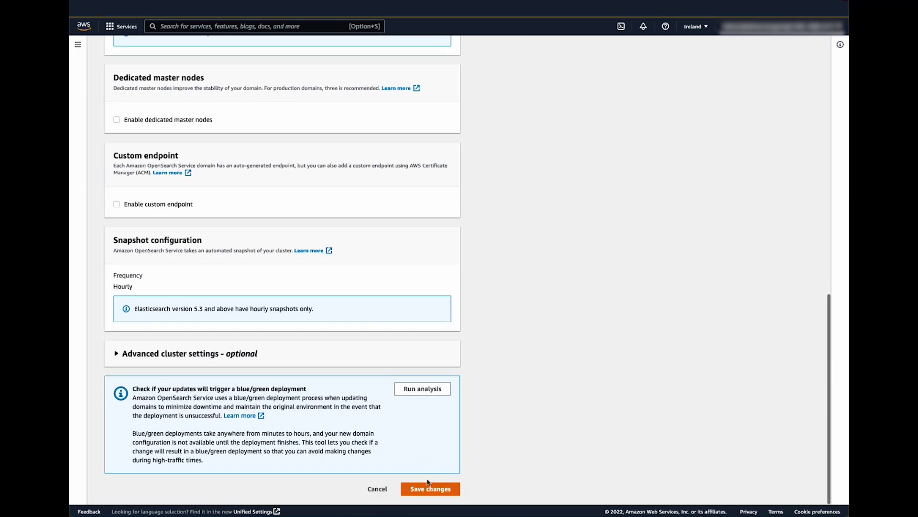
left_click(428, 490)
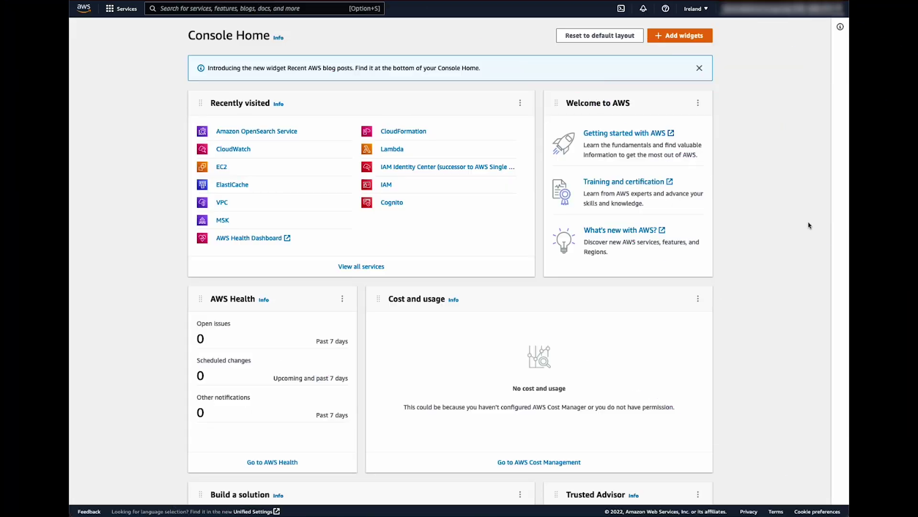
Find the lowstorage2 domain in Amazon OpenSearch Service and edit its cluster configuration
left_click(244, 10)
type("opensear")
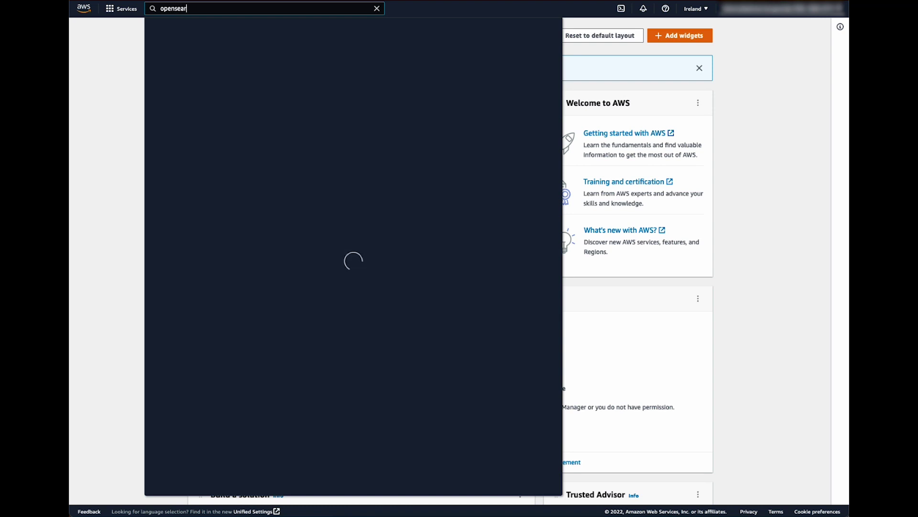
type("ch")
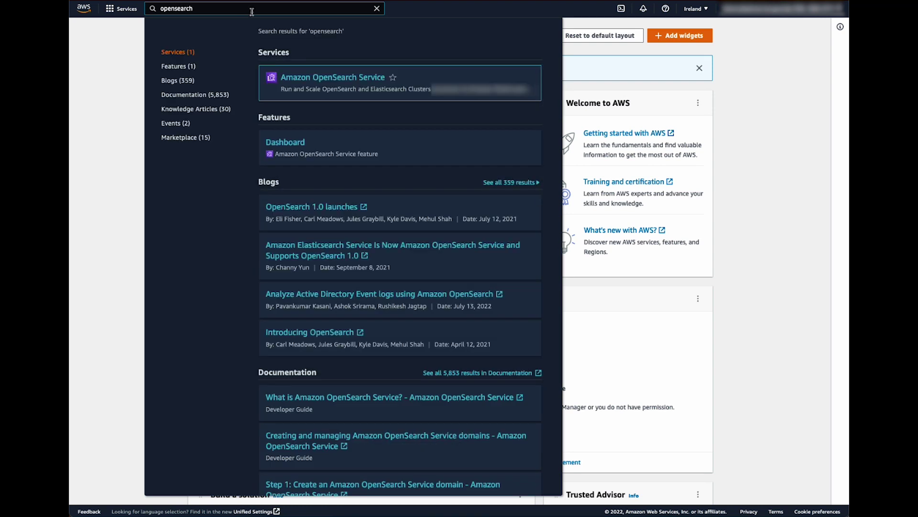
left_click(309, 81)
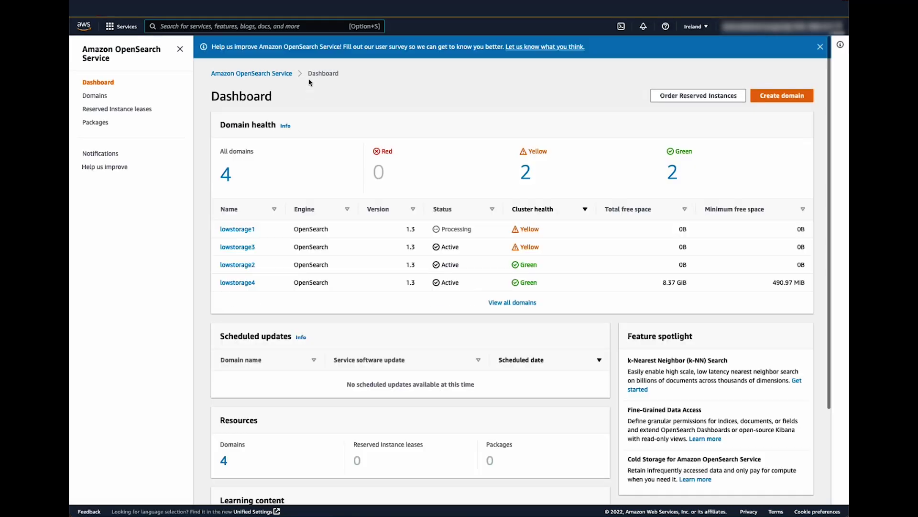
left_click(227, 266)
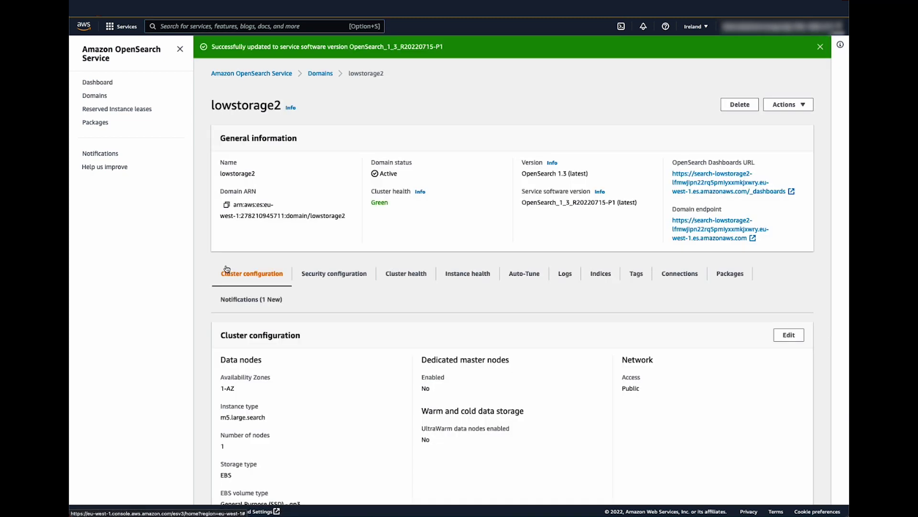
left_click(788, 335)
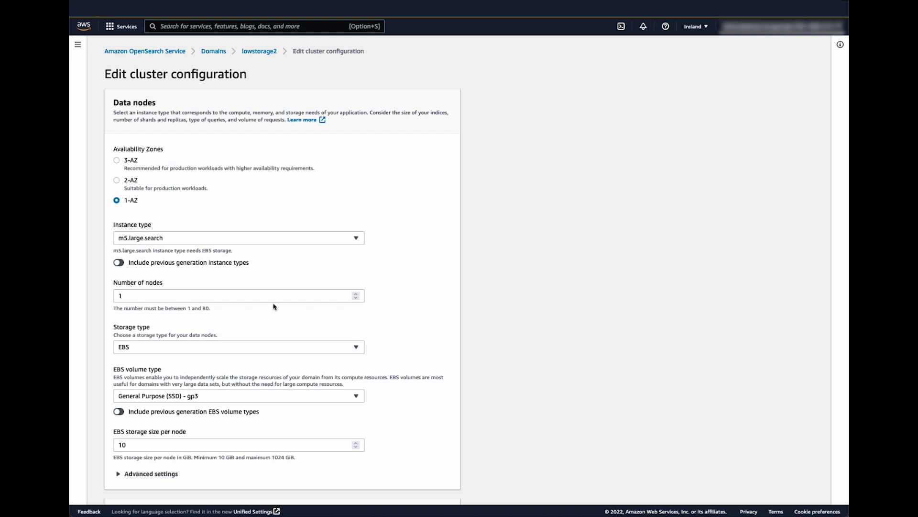
Change lowstorage2's number of data nodes from 1 to 3 and save the changes
double_click(187, 296)
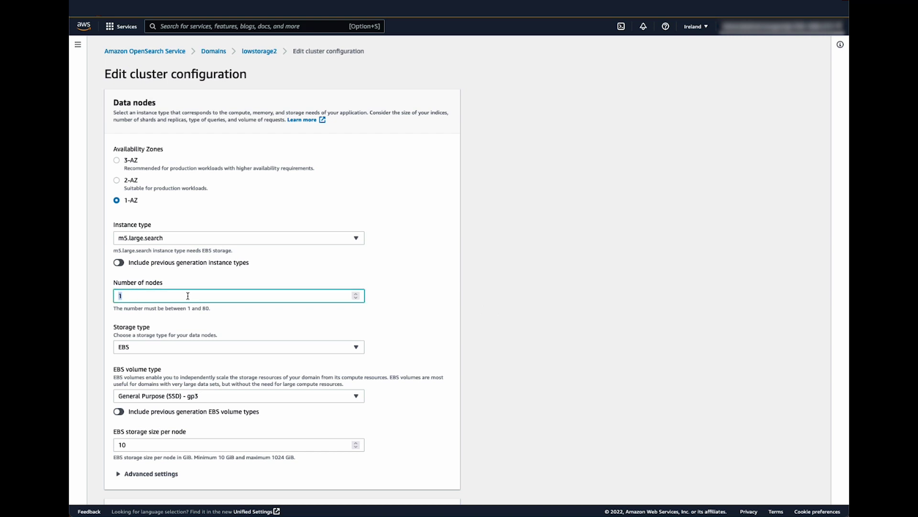
type("3")
scroll(453, 272, "down", 1)
scroll(453, 272, "down", 2)
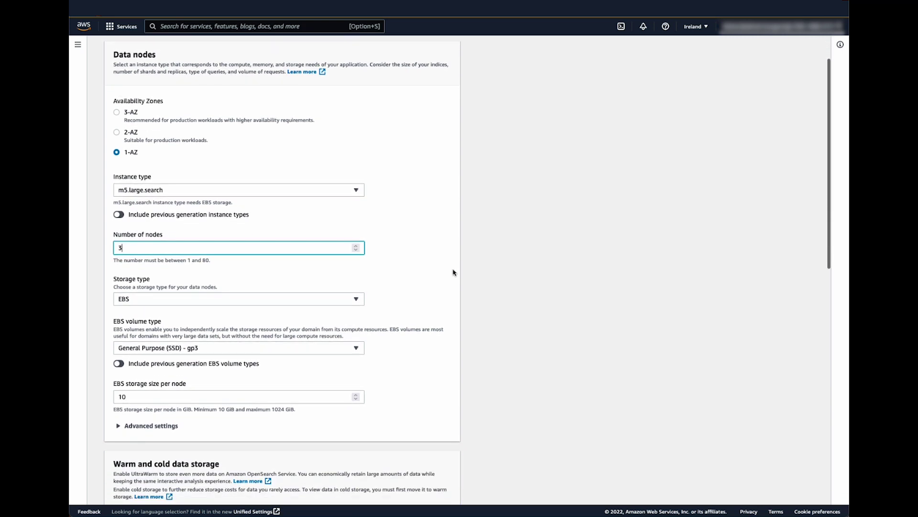
scroll(453, 272, "down", 1)
scroll(453, 272, "down", 2)
scroll(454, 272, "down", 5)
scroll(454, 273, "down", 3)
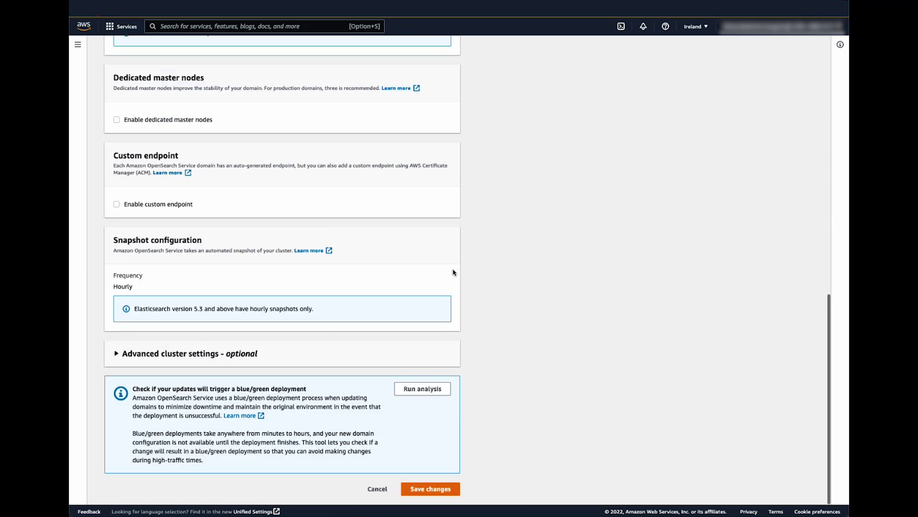
left_click(431, 488)
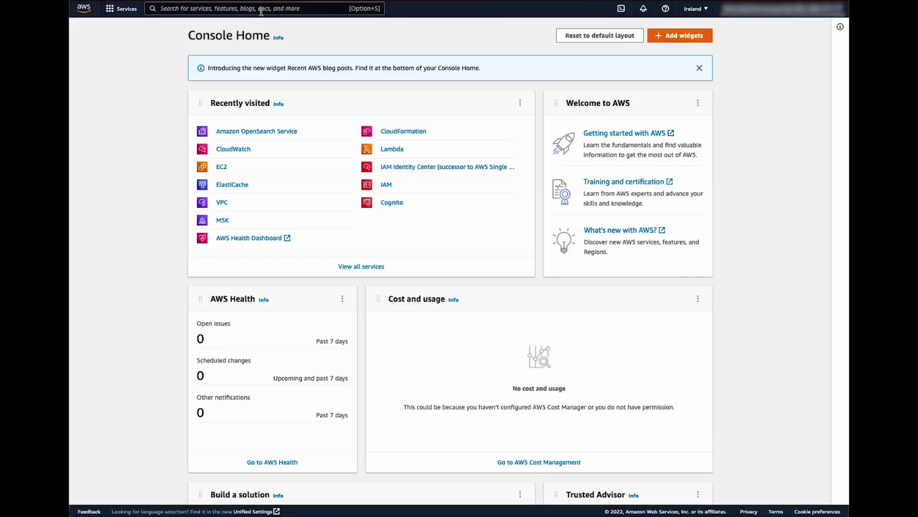
Find the lowstorage3 domain in Amazon OpenSearch Service and launch its OpenSearch Dashboards URL
left_click(261, 9)
type("op")
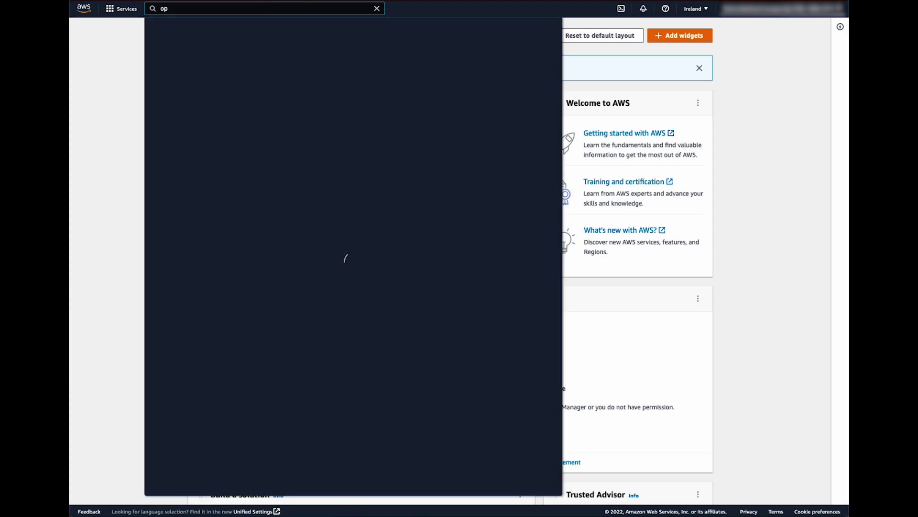
type("ensearch")
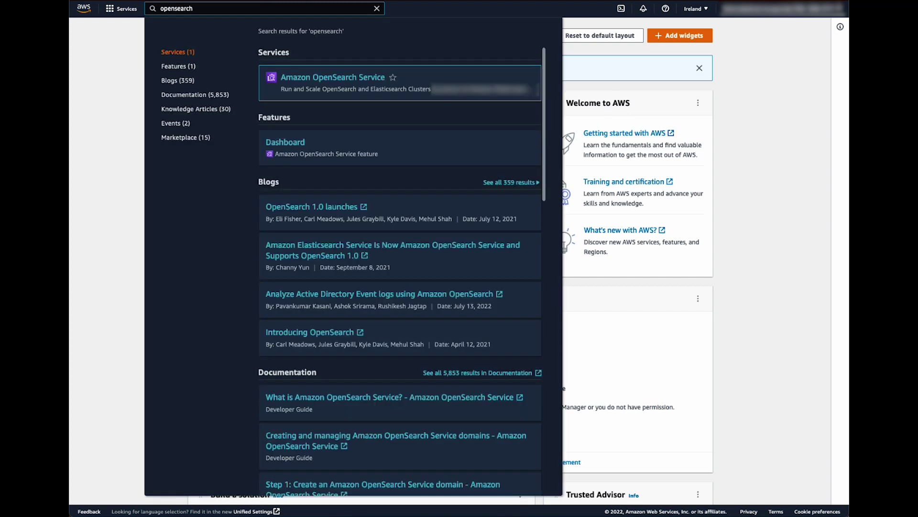
left_click(290, 75)
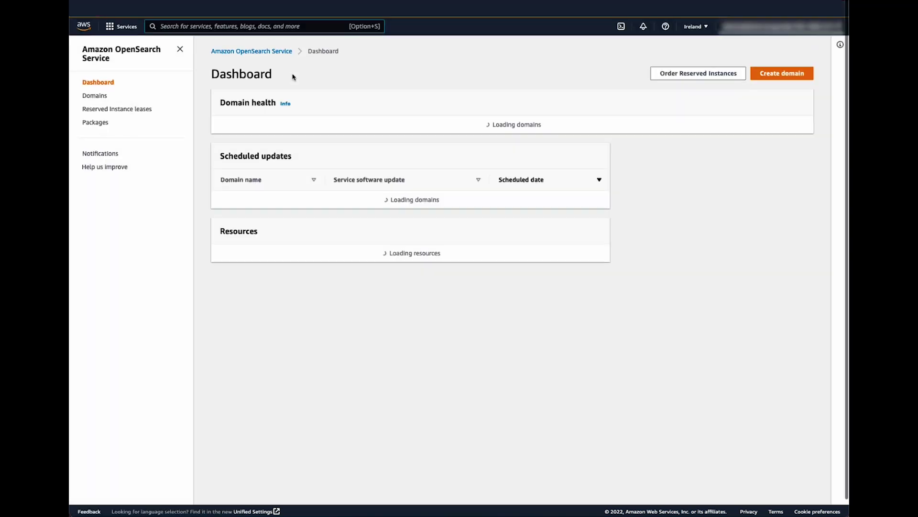
left_click(238, 247)
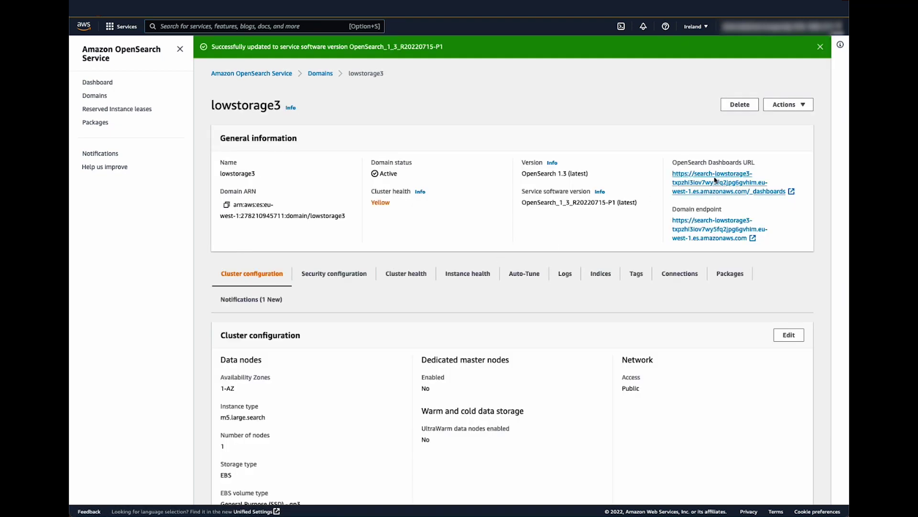
left_click(735, 176)
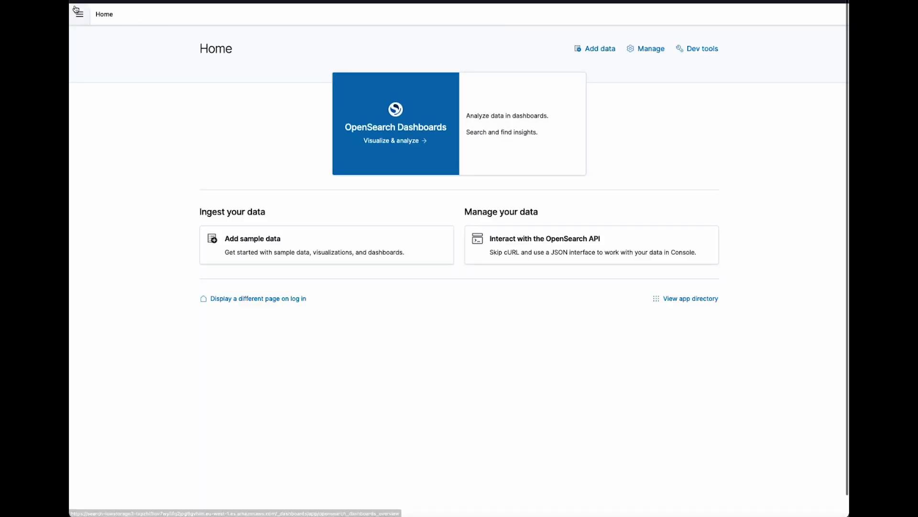
In Dev Tools, run GET _cat/indices?v, then send DELETE test-index6
left_click(85, 12)
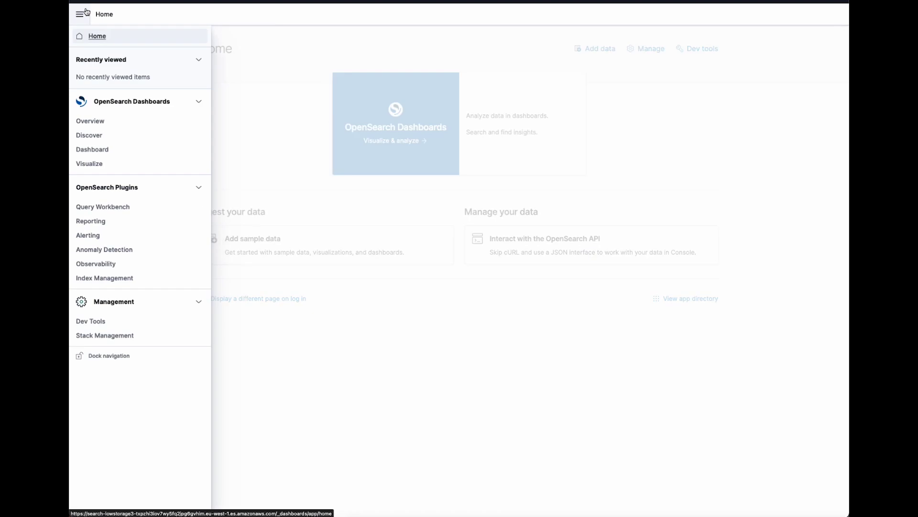
left_click(101, 324)
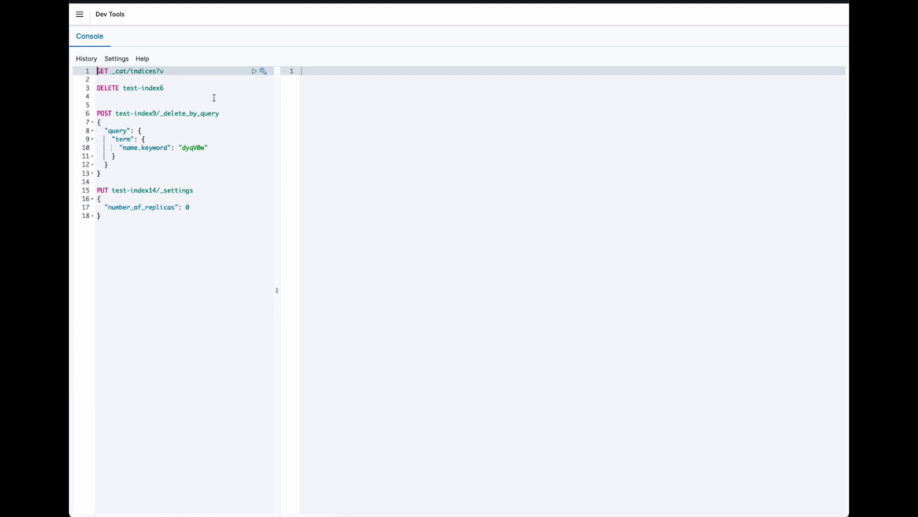
left_click(215, 72)
left_click(253, 72)
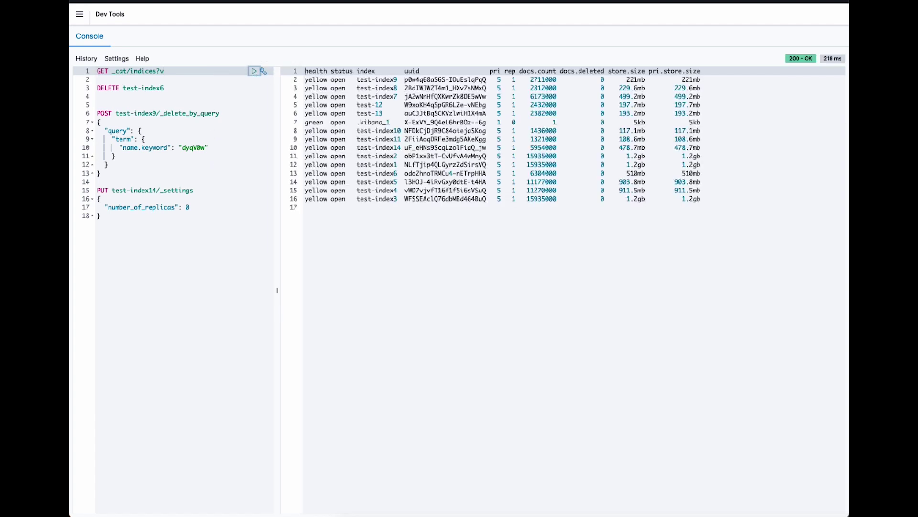
left_click(225, 88)
left_click(254, 89)
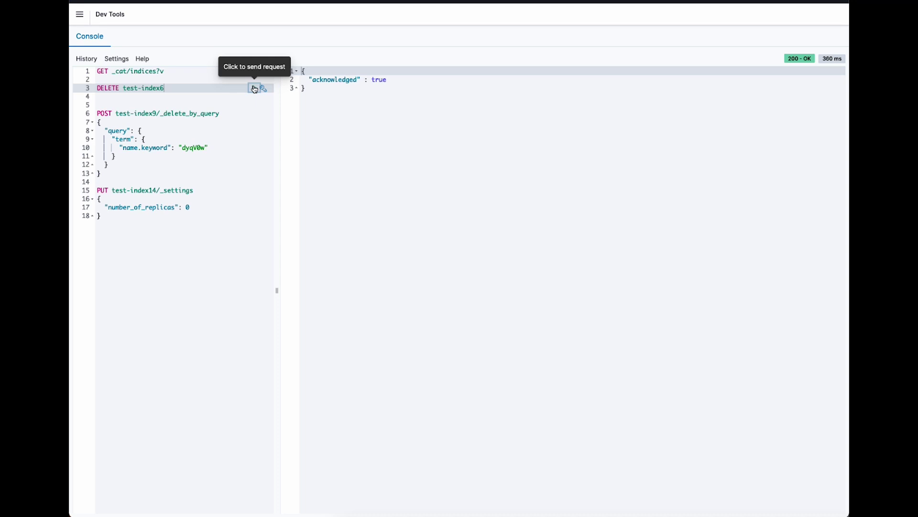
Send the test-index9 delete-by-query, which is write-blocked, then set test-index14 to 0 replicas
left_click(245, 114)
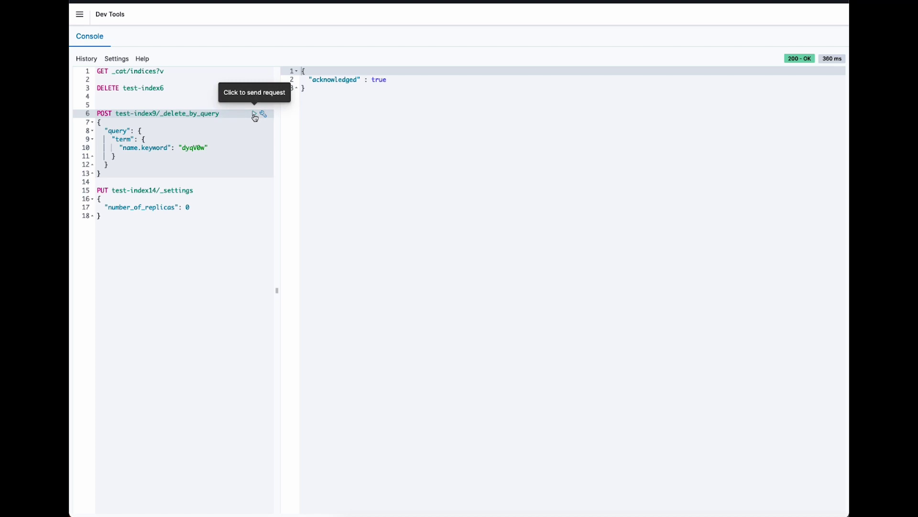
left_click(254, 114)
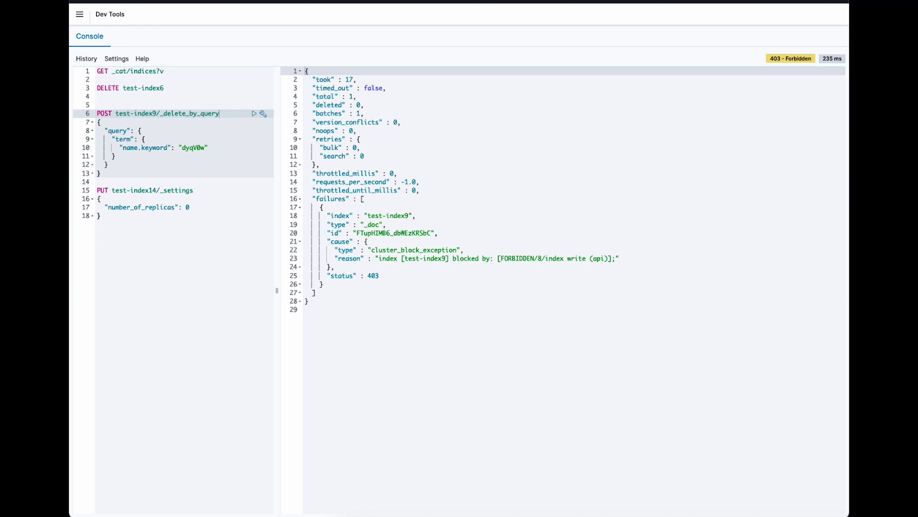
left_click(220, 190)
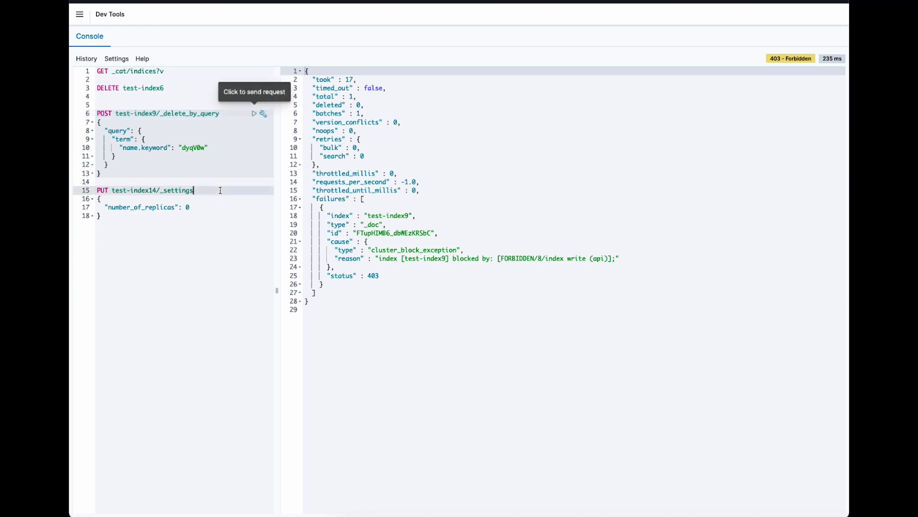
left_click(254, 191)
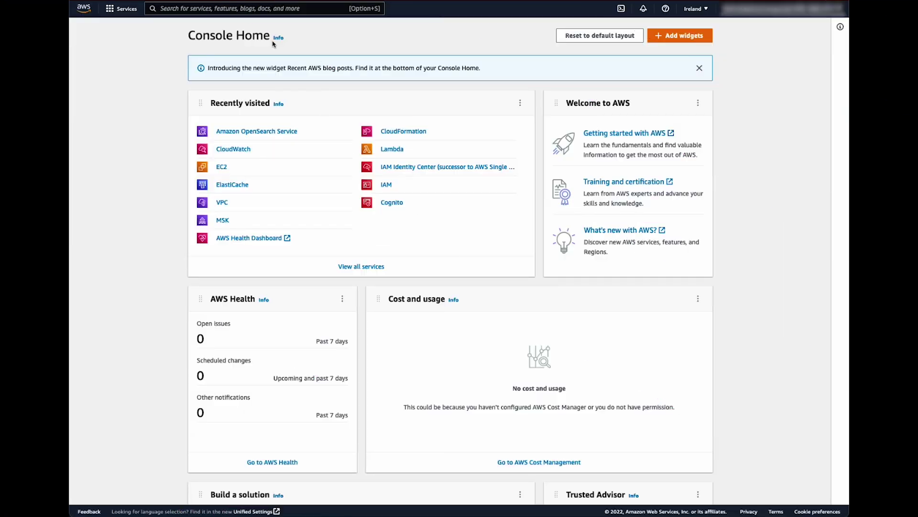
Find the lowstorage4 domain in Amazon OpenSearch Service and launch its OpenSearch Dashboards URL
left_click(255, 10)
type("op")
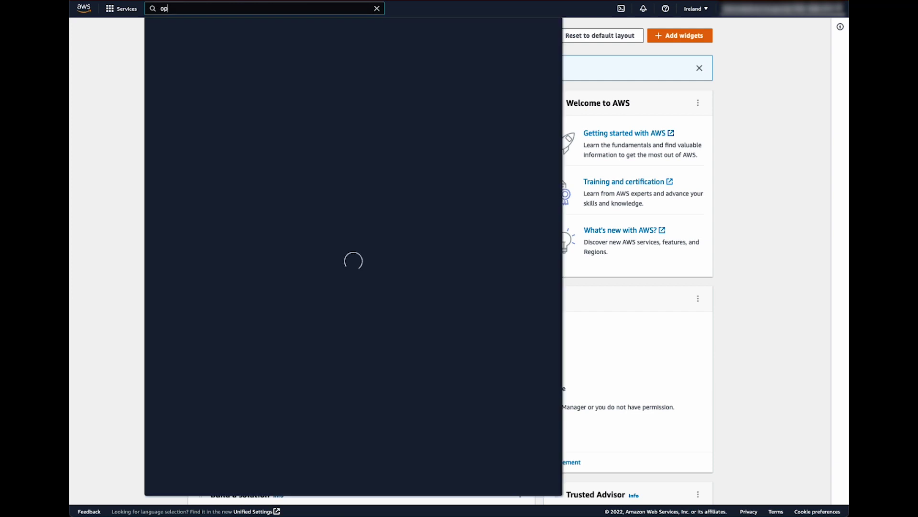
type("ens")
type("earch")
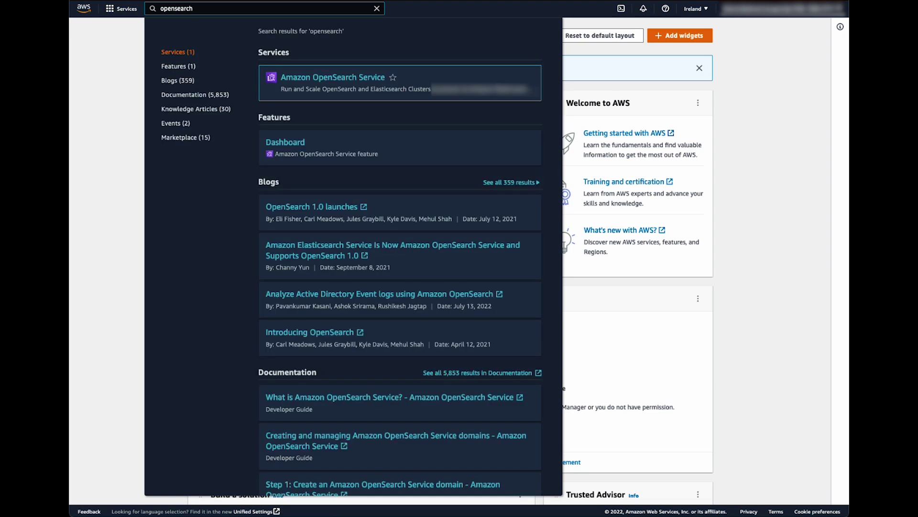
left_click(322, 81)
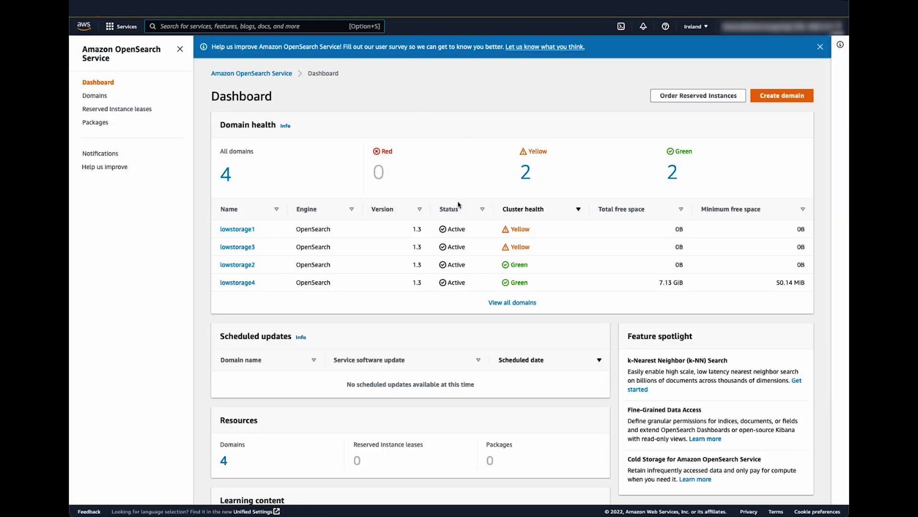
left_click(224, 283)
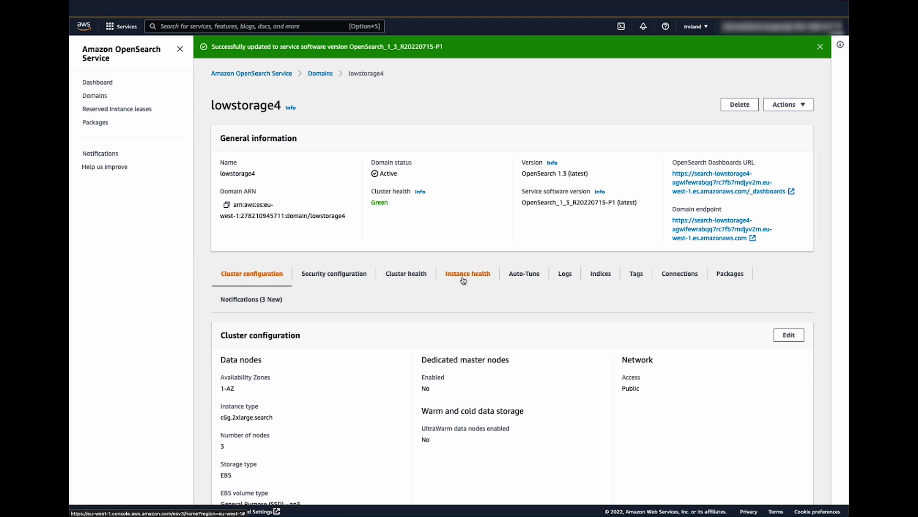
left_click(724, 189)
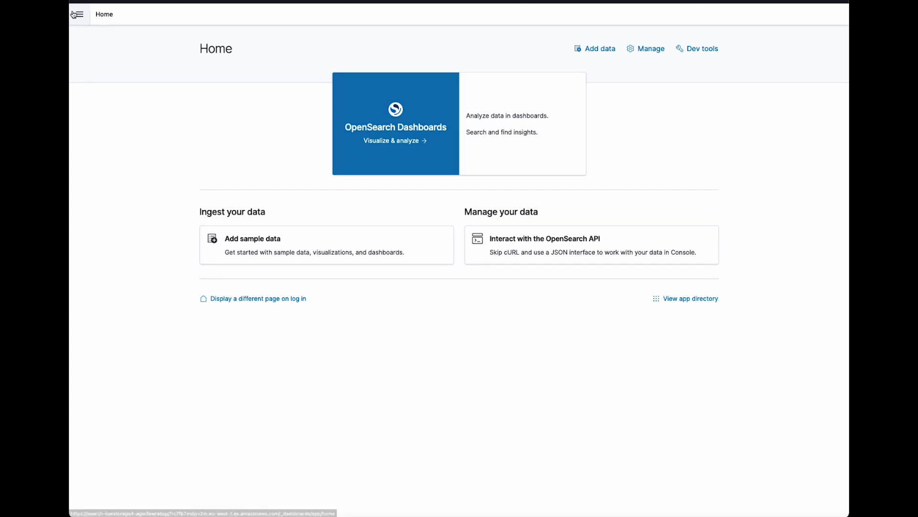
In Dev Tools, run GET _cat/allocation?v, then GET _cat/indices?v to see testindex at 3.8gb
left_click(77, 14)
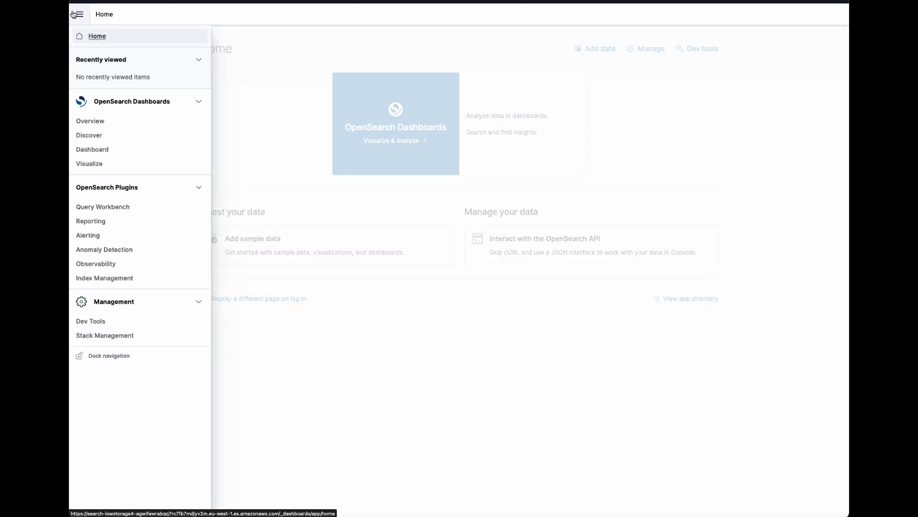
left_click(92, 321)
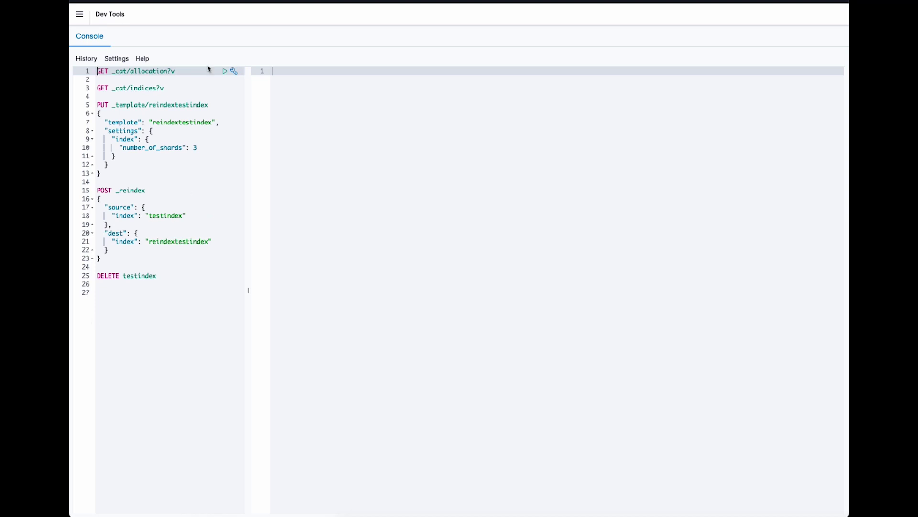
left_click(225, 72)
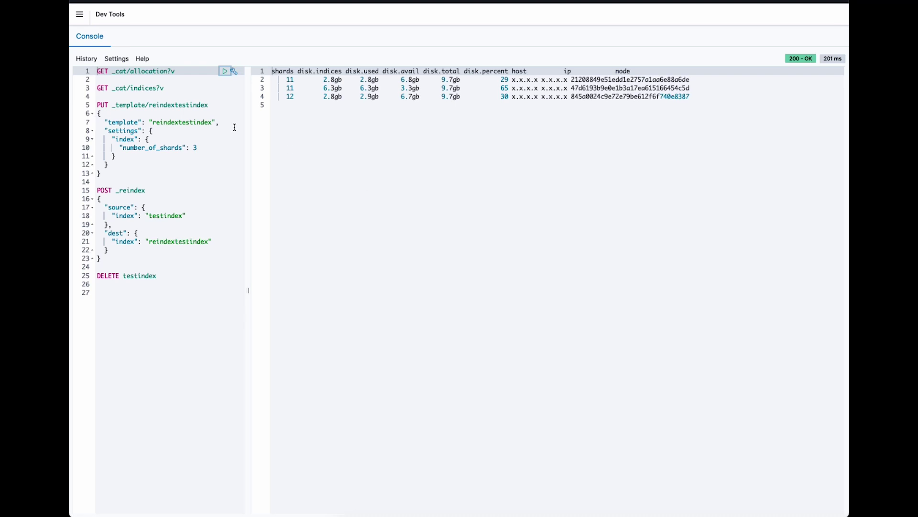
left_click(199, 88)
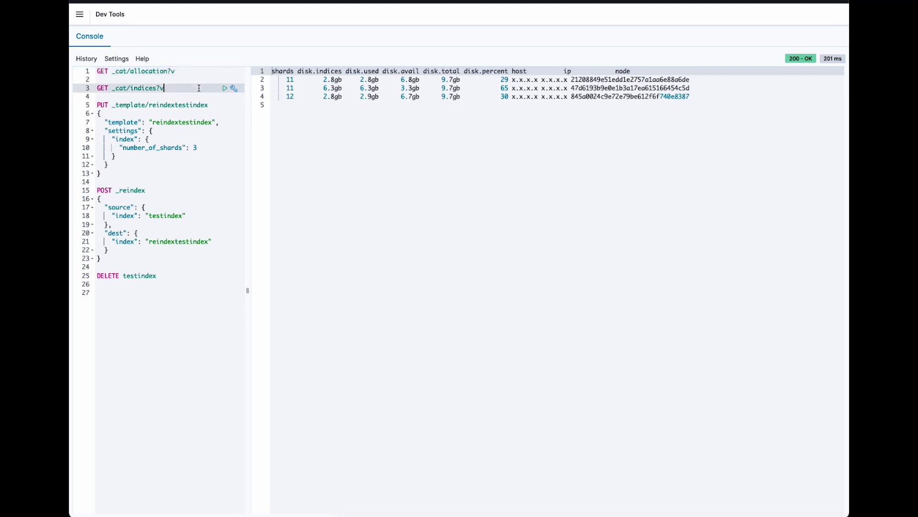
left_click(225, 88)
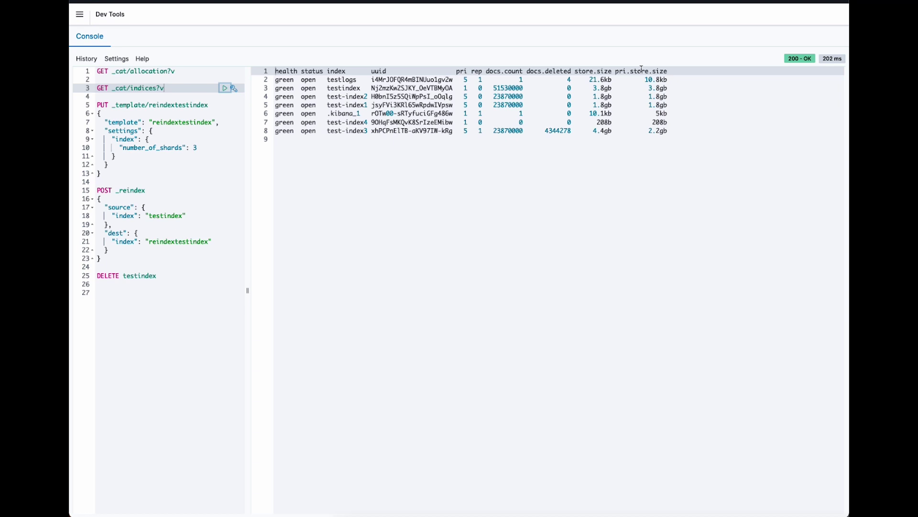
Send PUT _template/reindextestindex so matching indices get 3 shards
left_click(213, 105)
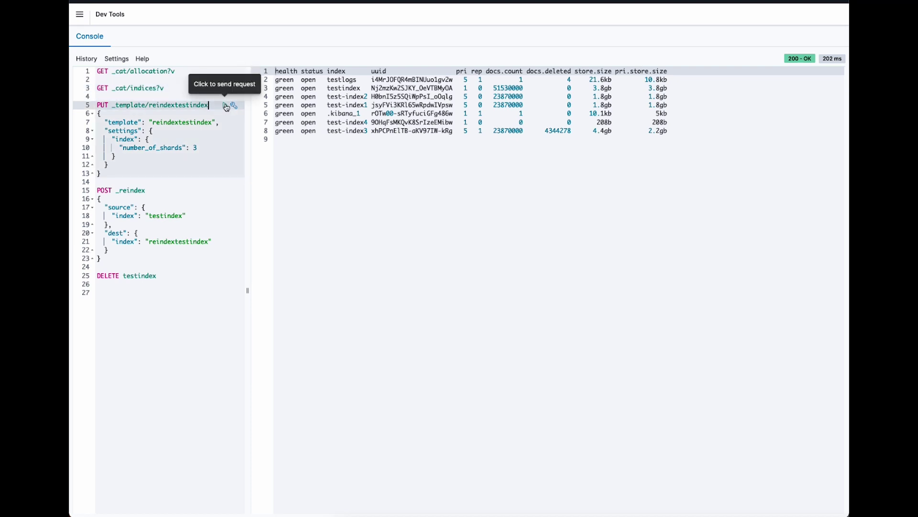
left_click(225, 106)
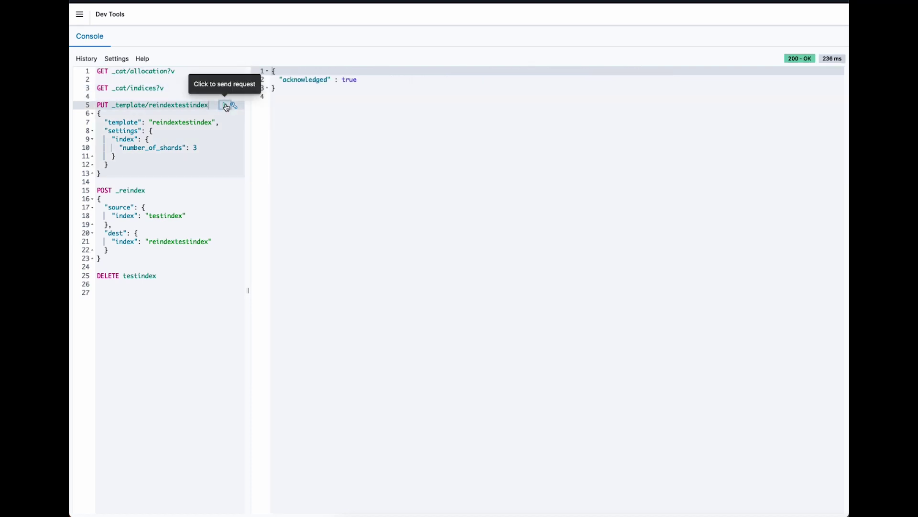